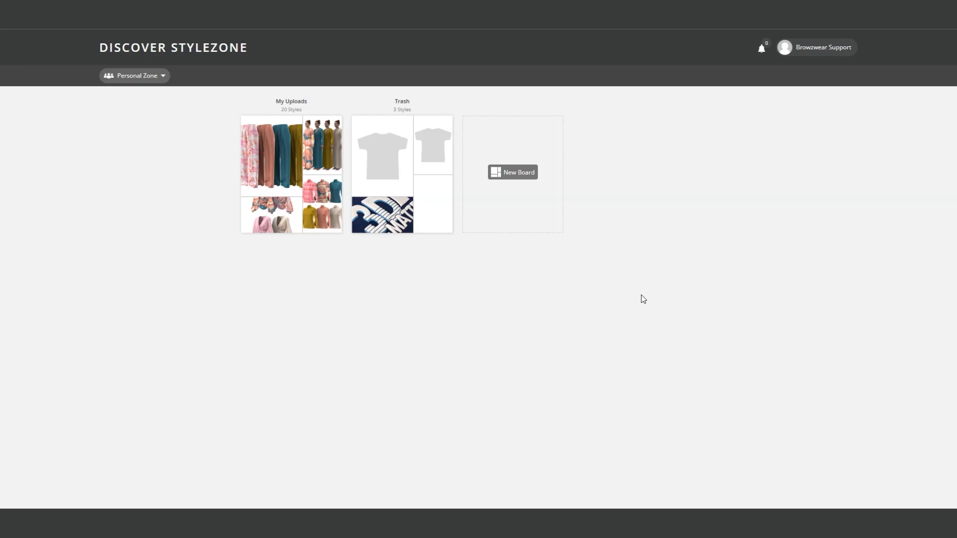
Open the organization's form for adding users and enter the new user's email, first name and last name
click(808, 50)
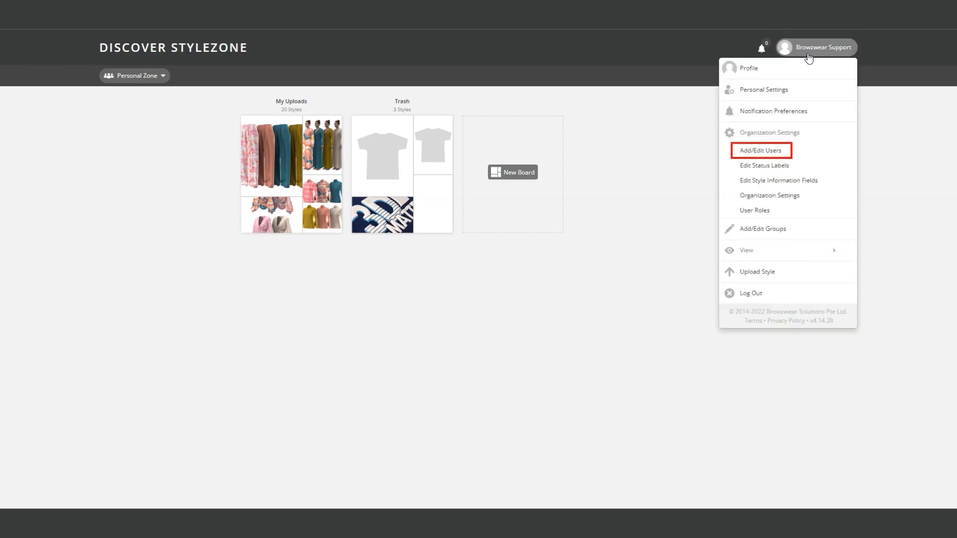
click(811, 151)
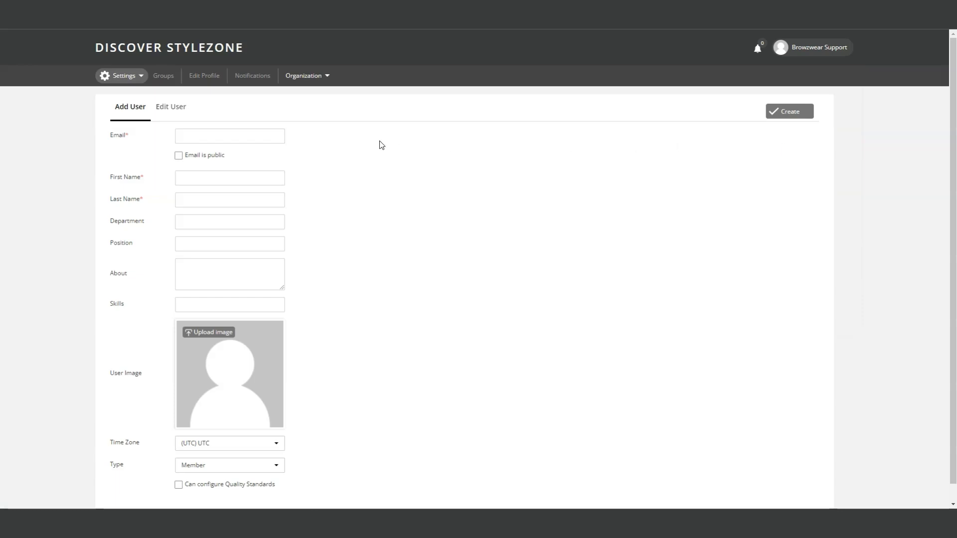
click(259, 137)
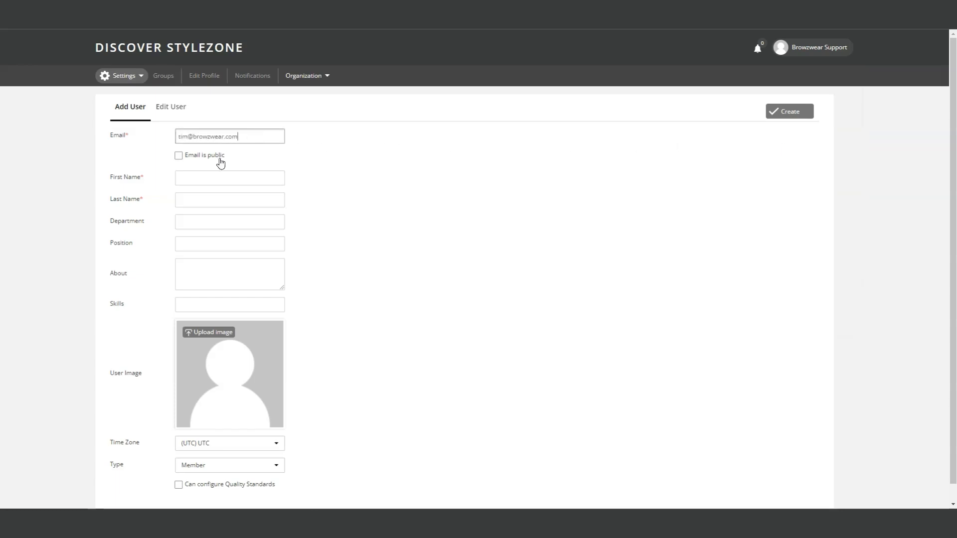
click(203, 173)
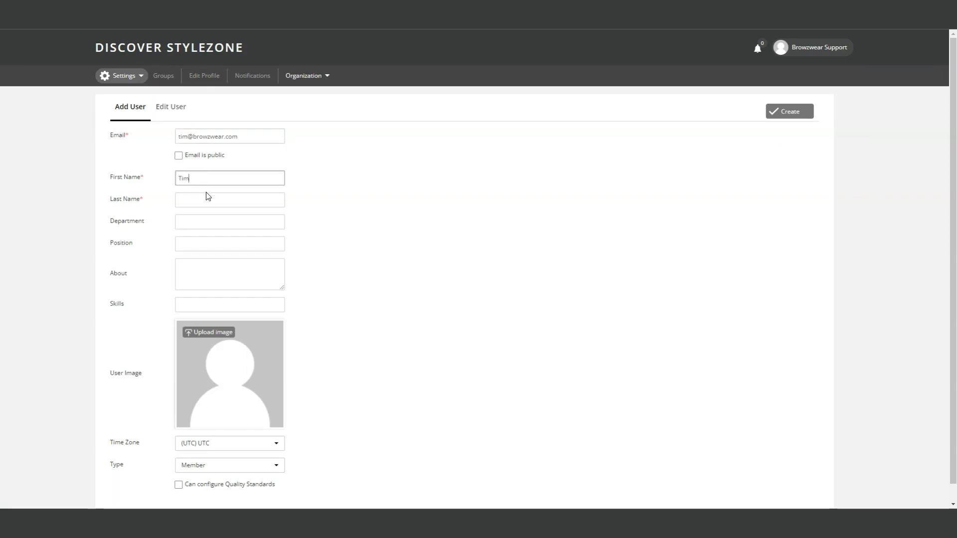
click(206, 196)
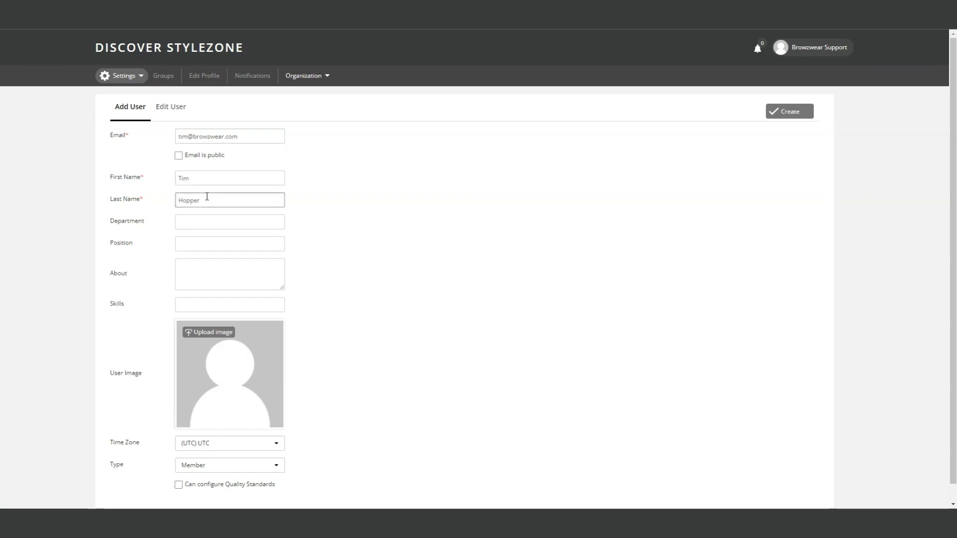
Set the new user's department to Design and position to 3D Specialist, keeping the email non-public
click(205, 222)
text(Design)
click(200, 244)
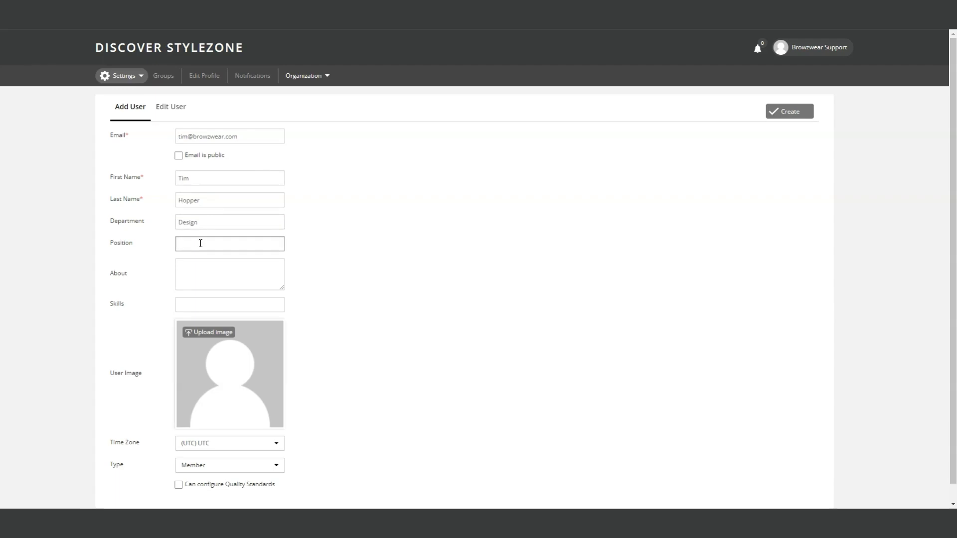
text(3D Specialist)
click(179, 157)
click(181, 157)
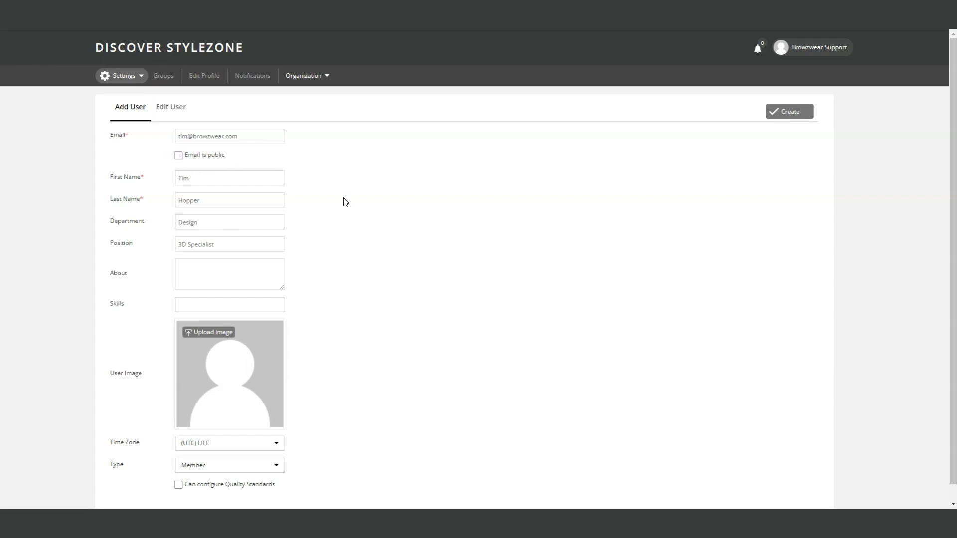
Set the new user's time zone to (UTC-8) US (Pacific)
click(276, 444)
scroll(275, 340, down, 1)
scroll(275, 340, down, 5)
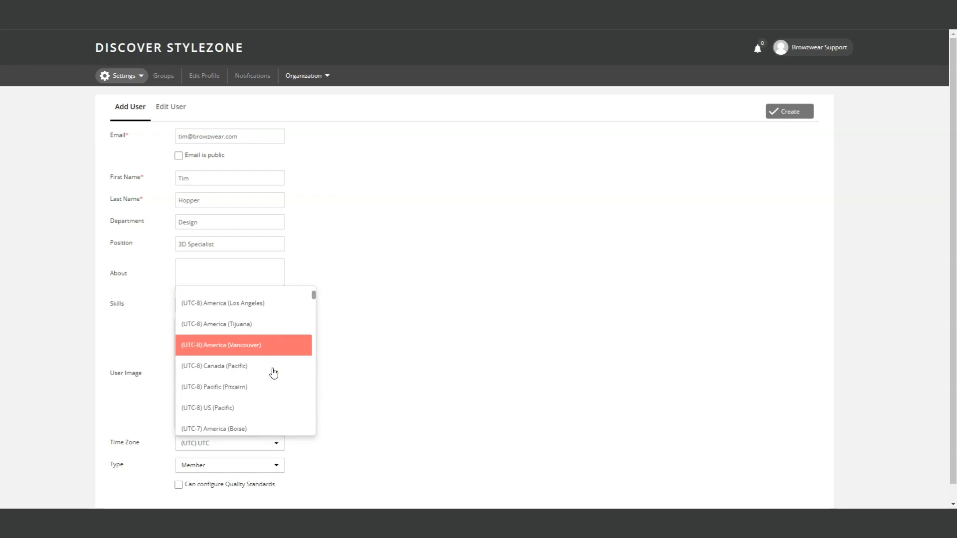
click(279, 418)
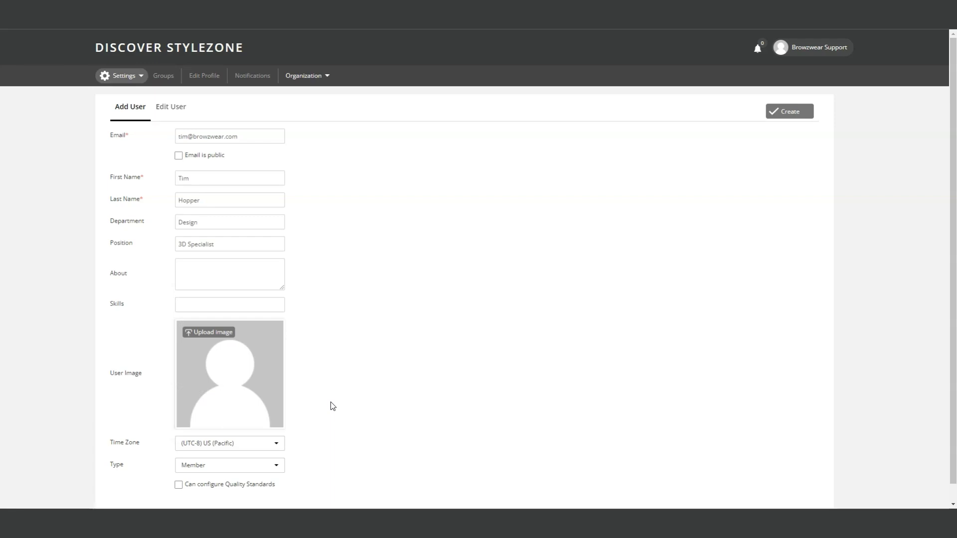
Set the user type to Admin with permission to configure Quality Standards, and create the user
click(277, 468)
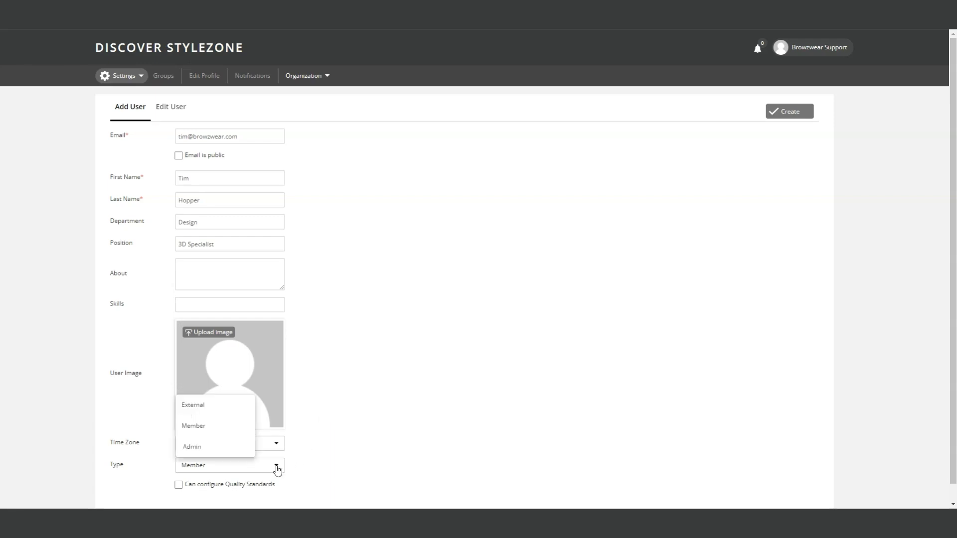
click(235, 447)
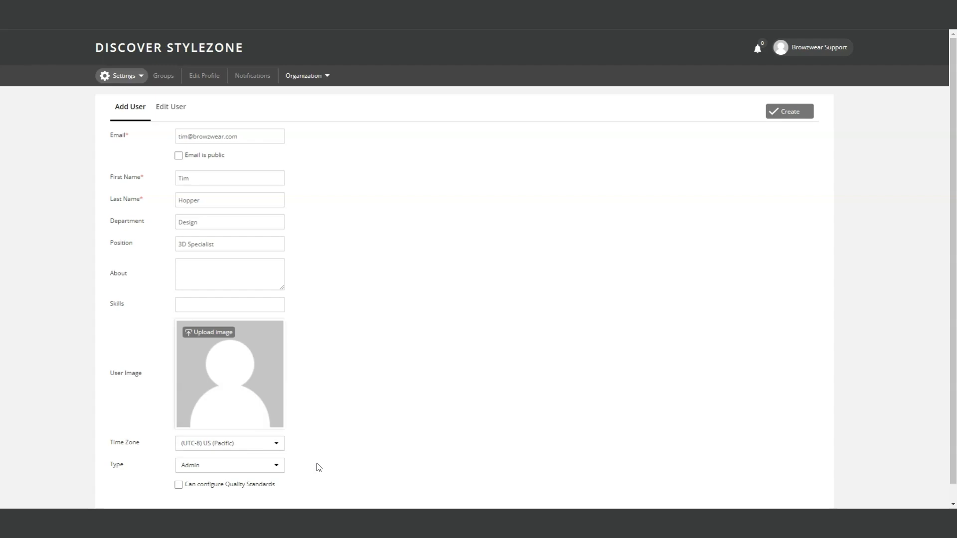
click(178, 485)
click(797, 112)
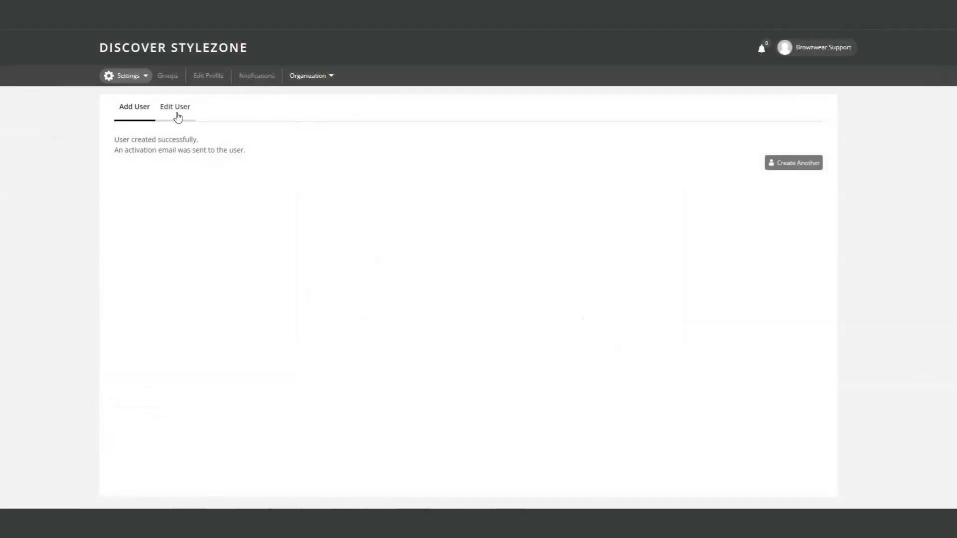
Find the newly created user by first name and open that profile for editing
click(175, 108)
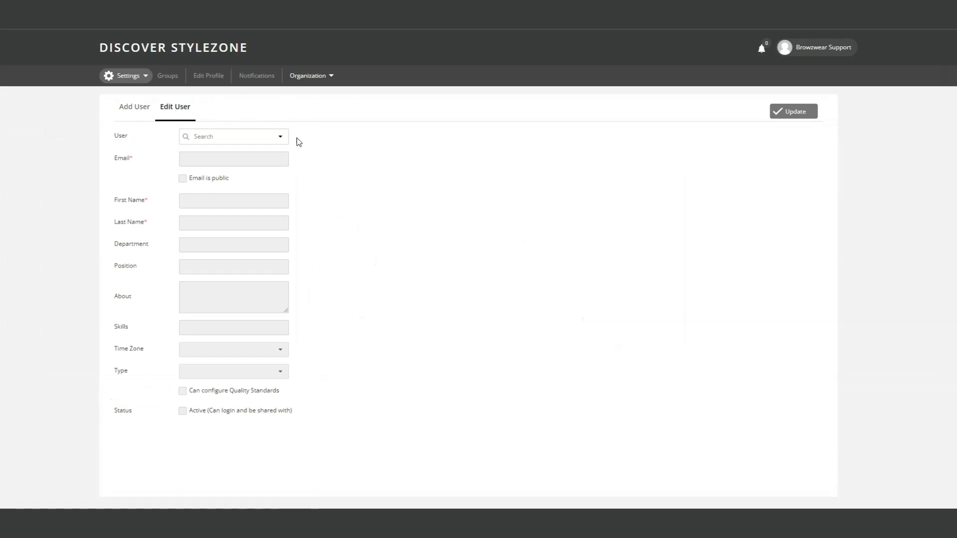
click(280, 137)
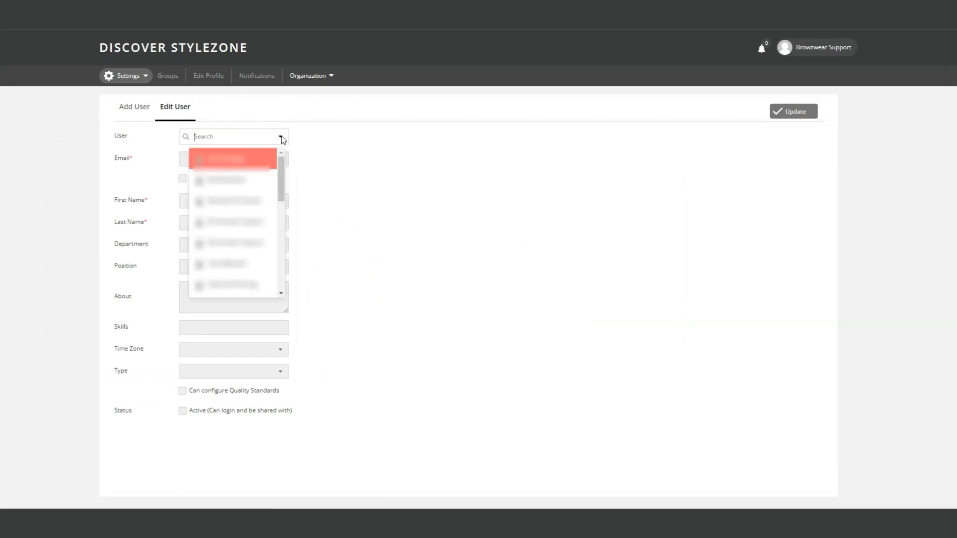
text(tim)
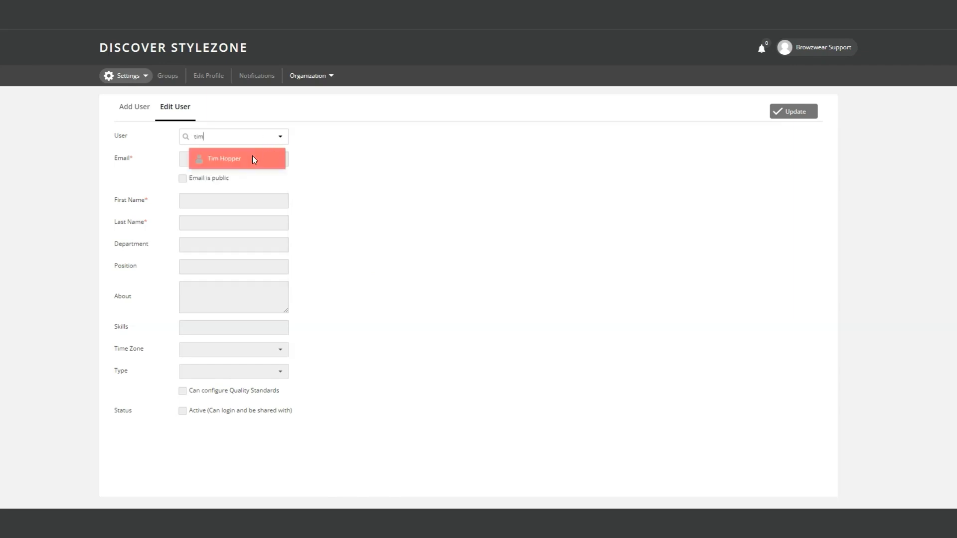
click(252, 158)
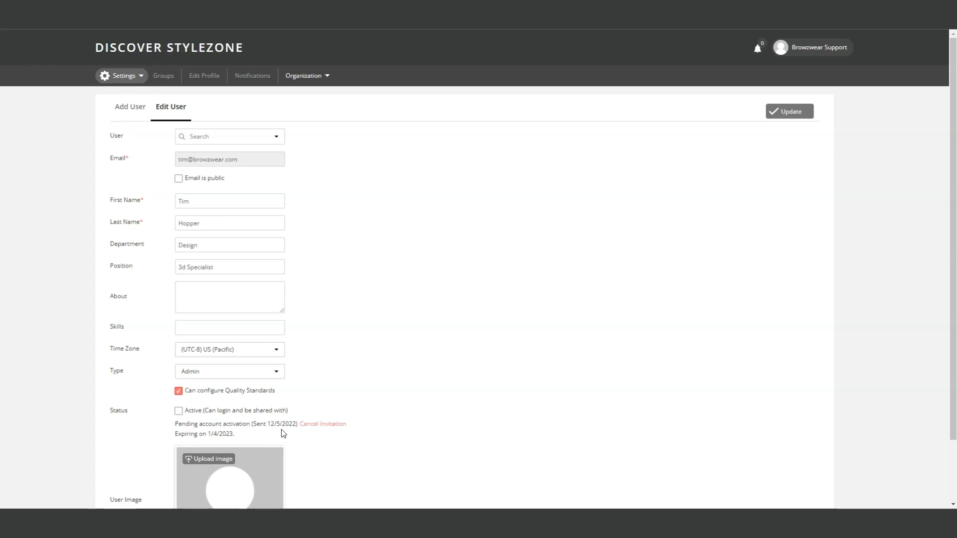
Search the user list by first name and open the external user's profile
click(277, 137)
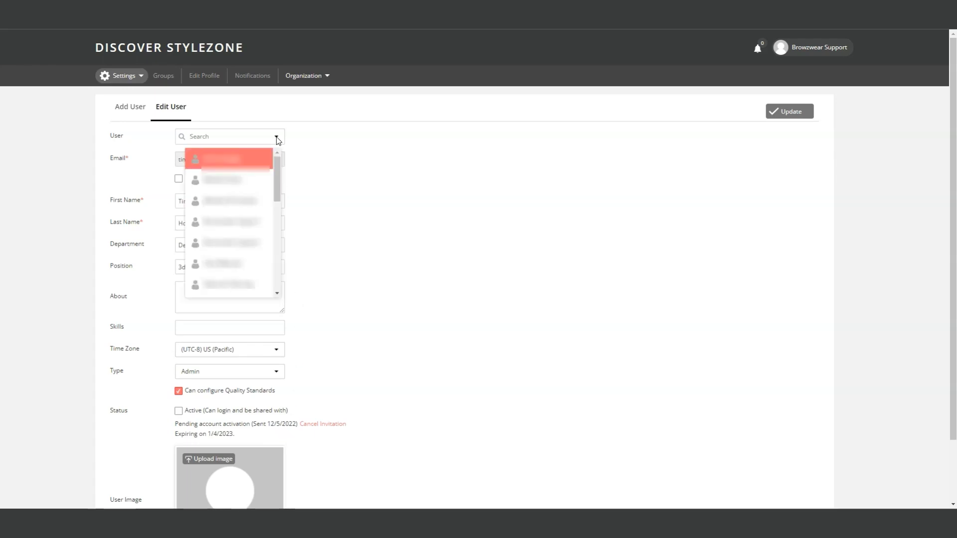
text(ryan)
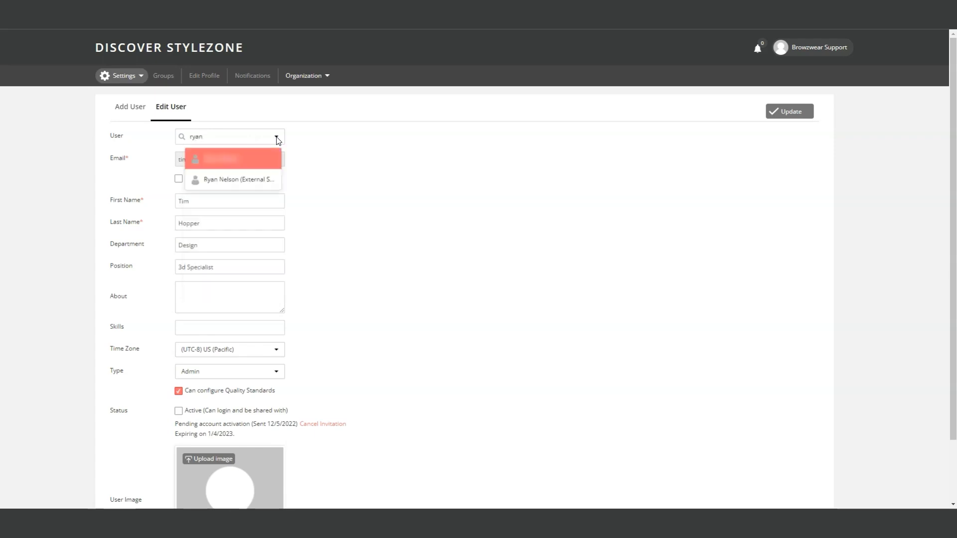
click(264, 179)
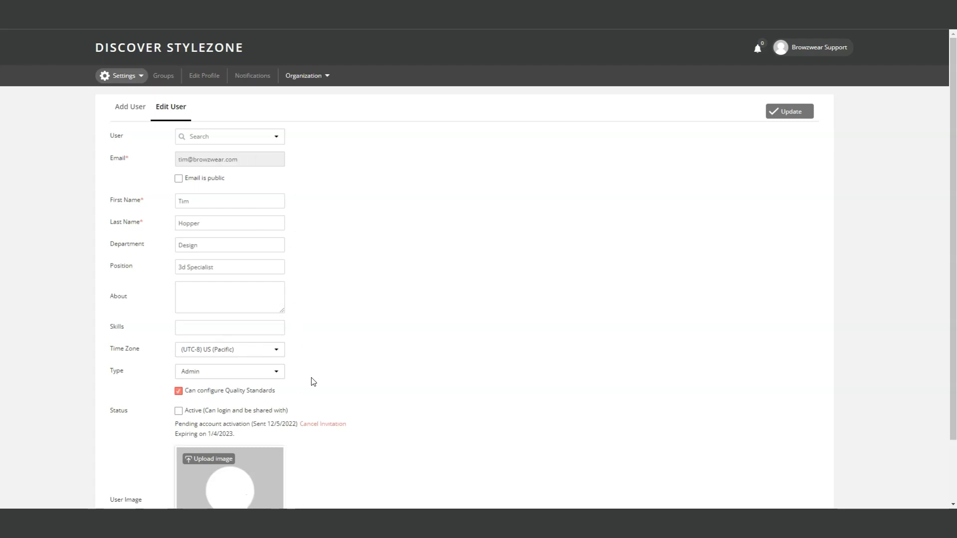
Save the newly created Admin user's profile
click(790, 116)
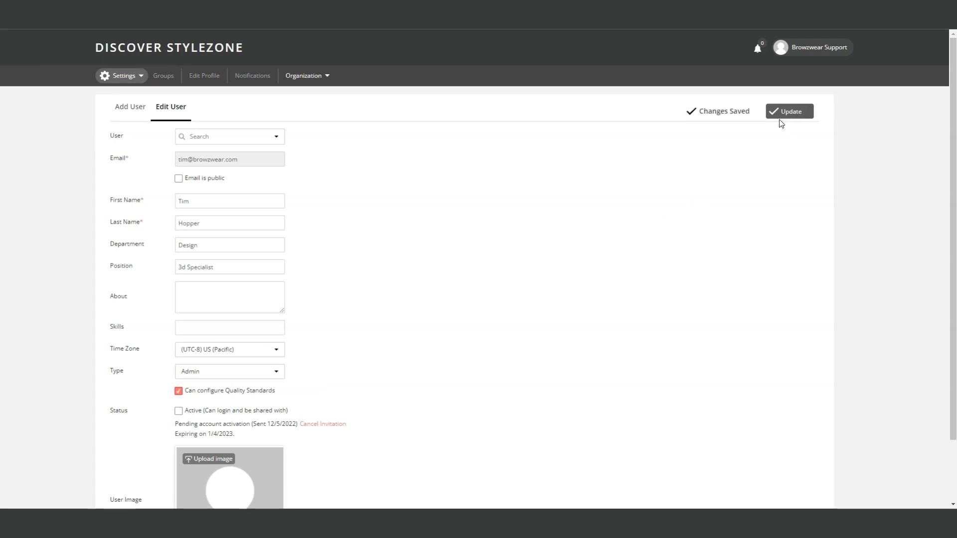